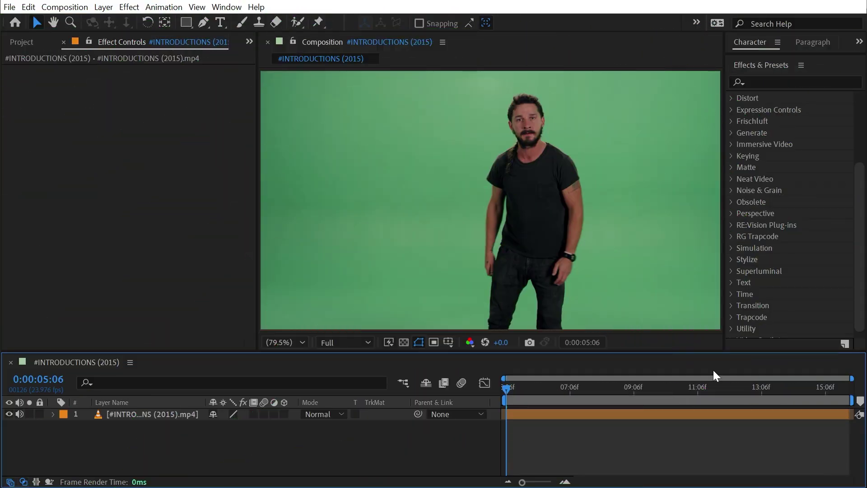
Expand the Keying category in the Effects & Presets panel.
{"action": "left_click", "coordinate": [731, 157]}
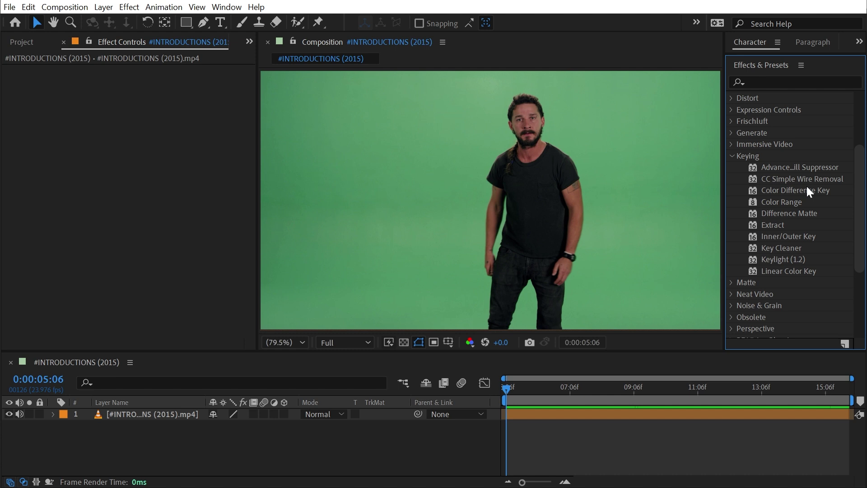
Drop Color Difference Key onto the green-screen clip and frame the man in the viewer.
{"action": "left_click_drag", "start_coordinate": [805, 189], "coordinate": [467, 237]}
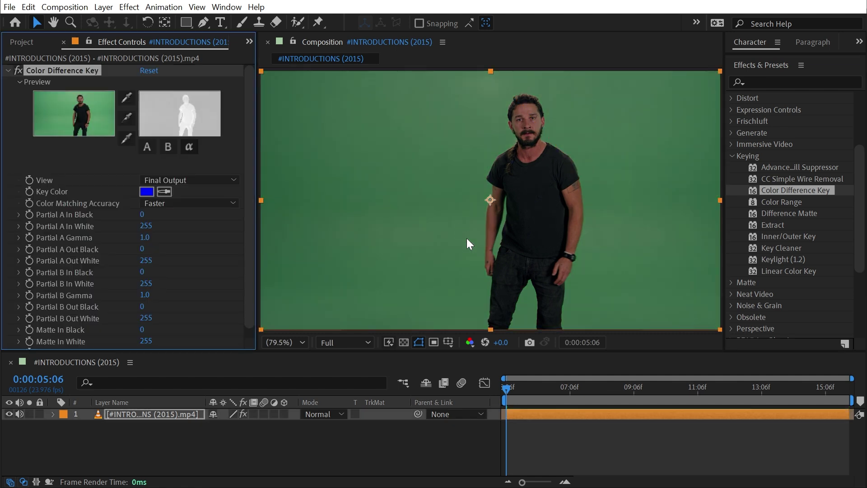
{"action": "scroll", "coordinate": [523, 165], "scroll_direction": "up", "scroll_amount": 1}
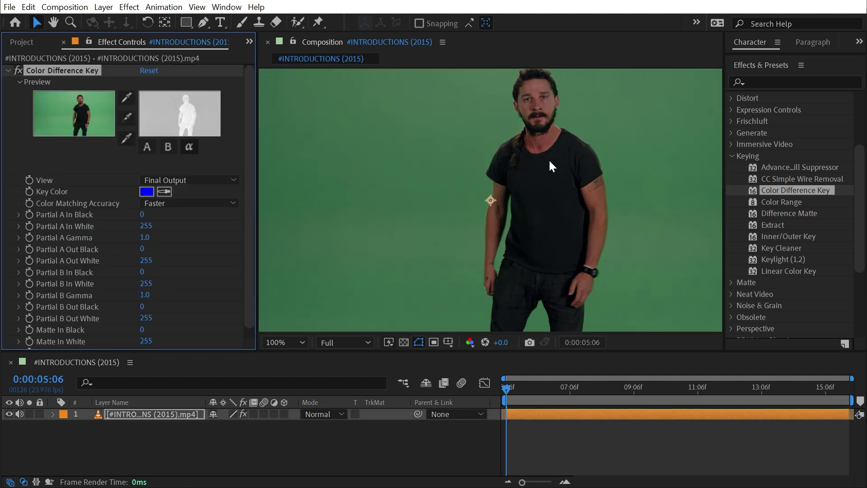
{"action": "key", "text": "h"}
{"action": "left_click_drag", "start_coordinate": [533, 160], "coordinate": [453, 217]}
{"action": "scroll", "coordinate": [400, 215], "scroll_direction": "up", "scroll_amount": 2}
{"action": "key", "text": "v"}
Toggle the Color Difference Key fx switch off and back on to compare with the original footage.
{"action": "left_click", "coordinate": [18, 71]}
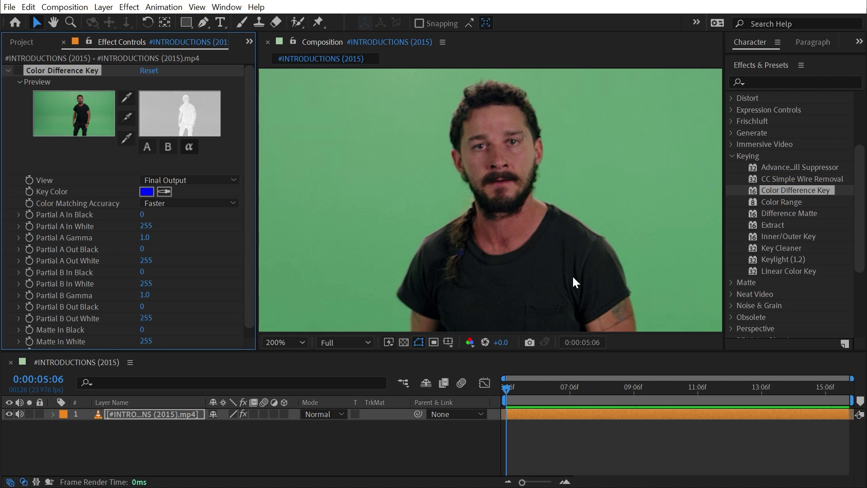
{"action": "key", "text": "h"}
{"action": "left_click_drag", "start_coordinate": [519, 170], "coordinate": [534, 140]}
{"action": "scroll", "coordinate": [534, 140], "scroll_direction": "down", "scroll_amount": 2}
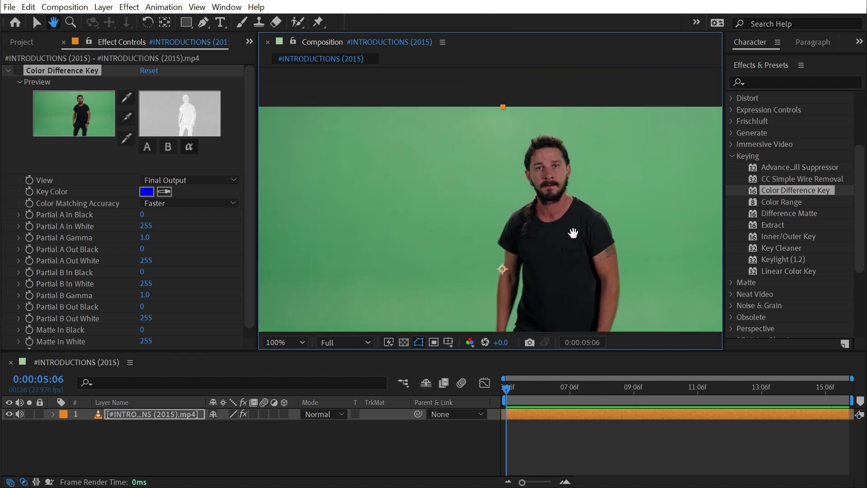
{"action": "left_click_drag", "start_coordinate": [573, 248], "coordinate": [557, 199]}
{"action": "key", "text": "v"}
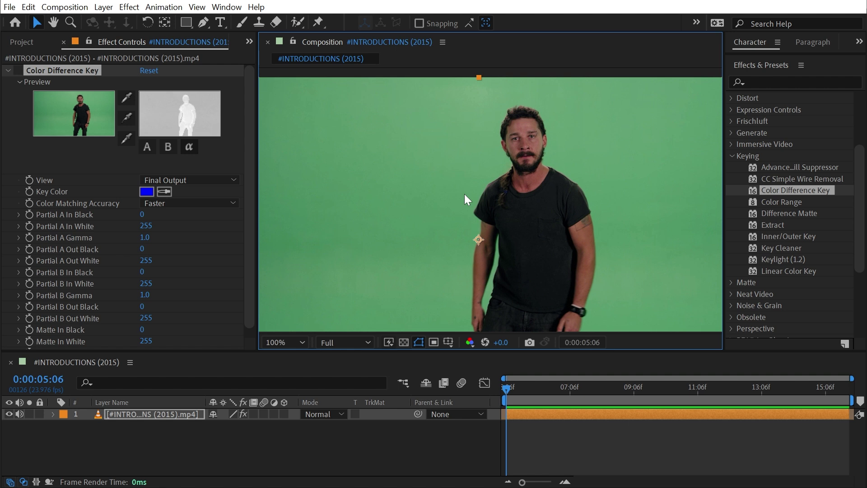
{"action": "left_click", "coordinate": [18, 70]}
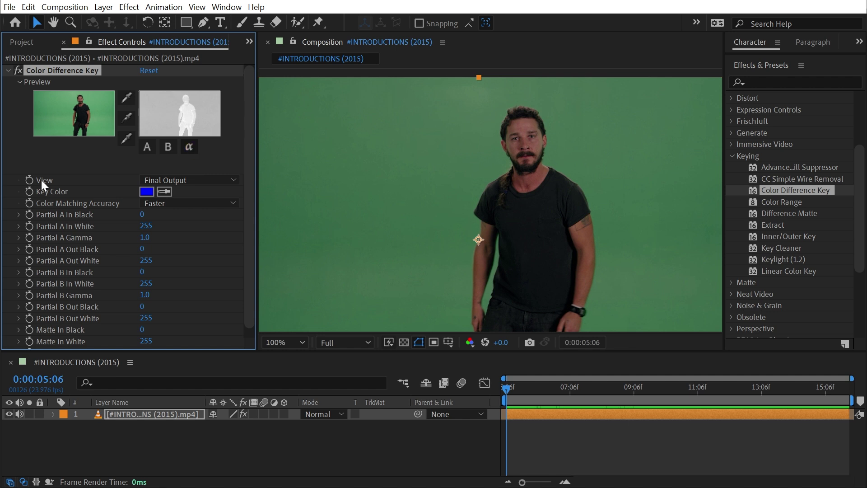
{"action": "left_click", "coordinate": [193, 179]}
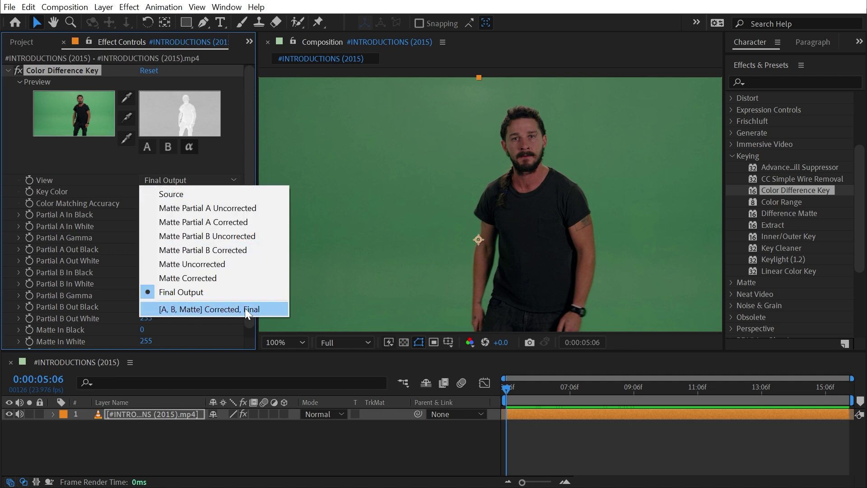
Set View to [A, B, Matte] Corrected, Final and fit the four-panel comp in the viewer.
{"action": "left_click", "coordinate": [257, 311]}
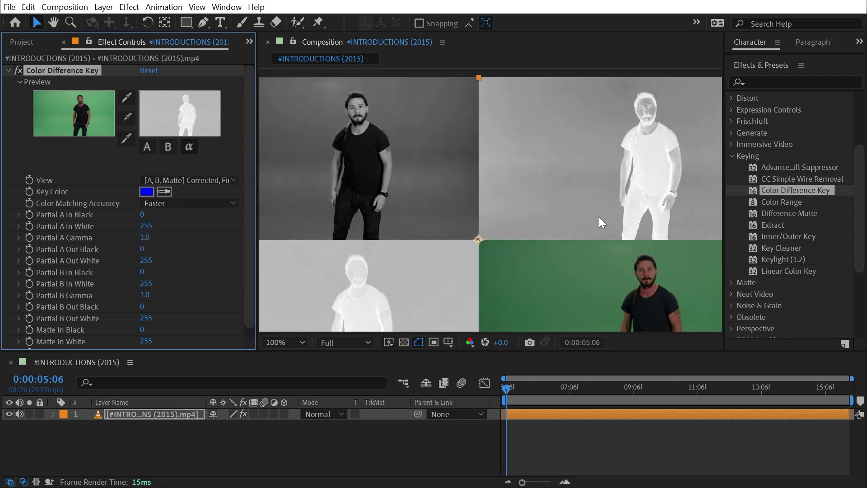
{"action": "key", "text": "shift+/"}
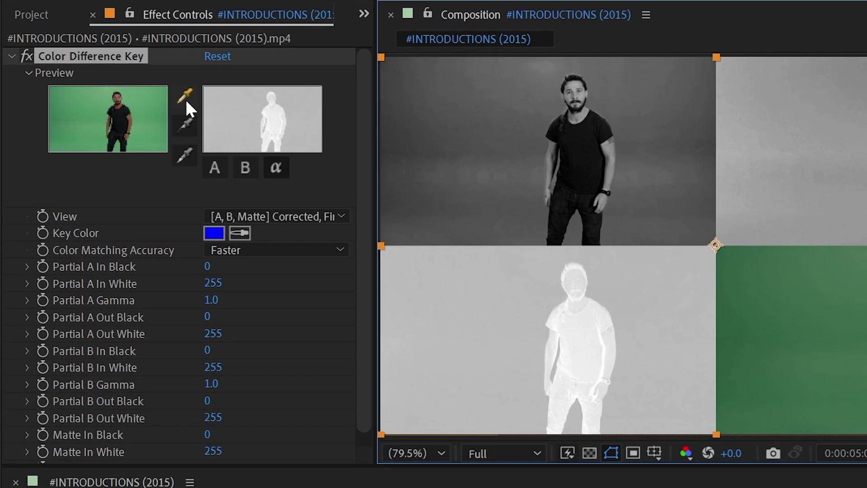
Sample the green background as Key Color and set Color Matching Accuracy to More Accurate.
{"action": "left_click", "coordinate": [185, 94]}
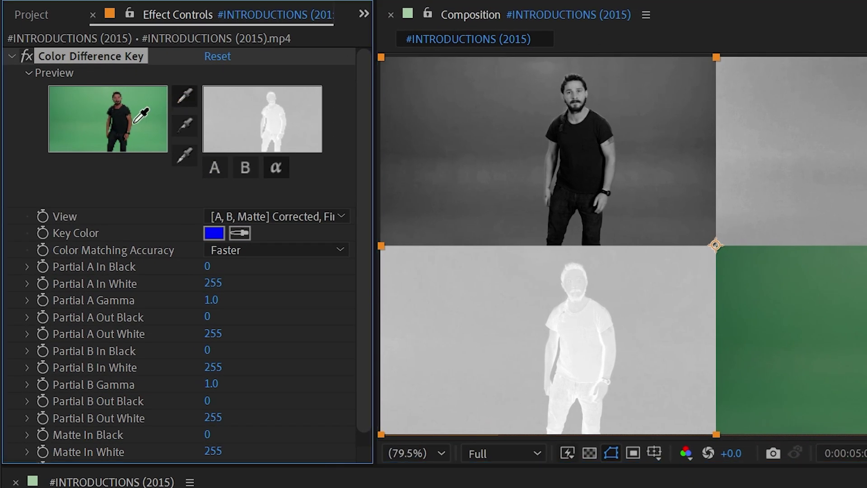
{"action": "left_click", "coordinate": [97, 90]}
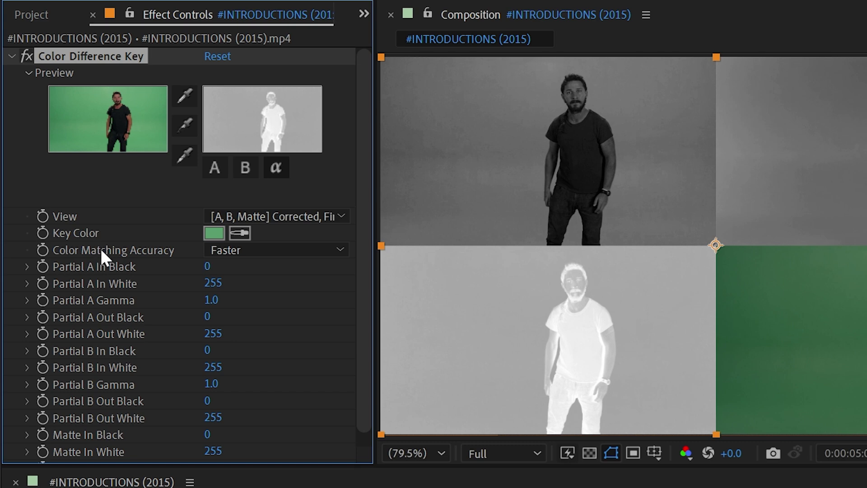
{"action": "left_click", "coordinate": [274, 249]}
{"action": "left_click", "coordinate": [294, 291]}
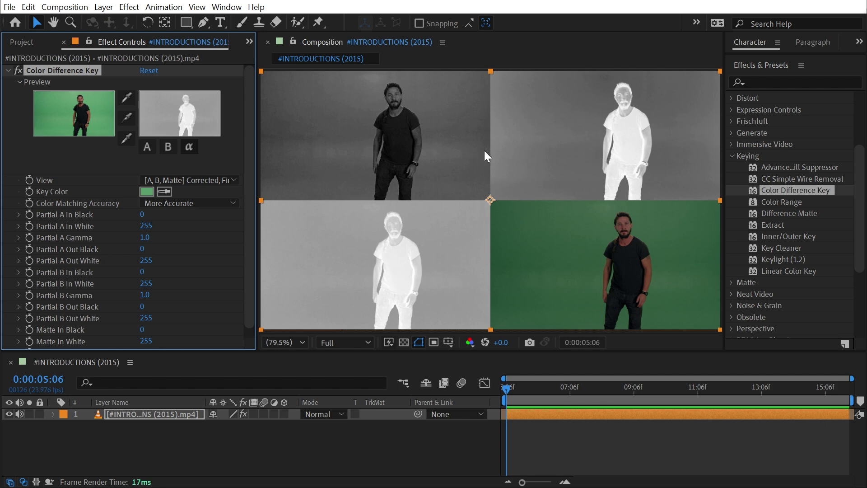
Sample the grey matte background with the Black eyedropper, setting Matte In Black to 156.
{"action": "key", "text": "period"}
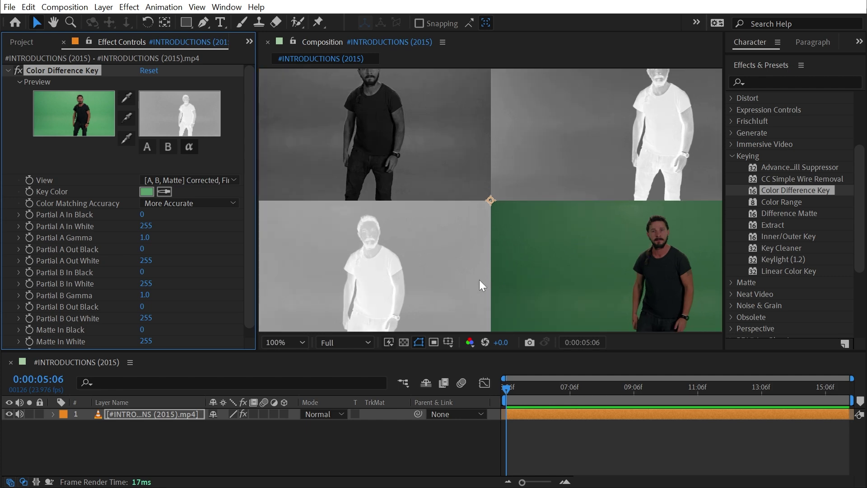
{"action": "key", "text": "h"}
{"action": "left_click_drag", "start_coordinate": [378, 255], "coordinate": [535, 201]}
{"action": "key", "text": "v"}
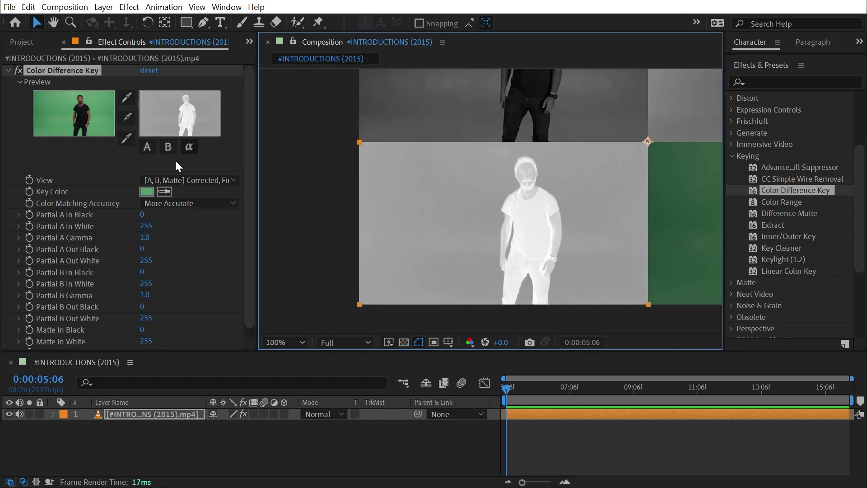
{"action": "left_click", "coordinate": [189, 150]}
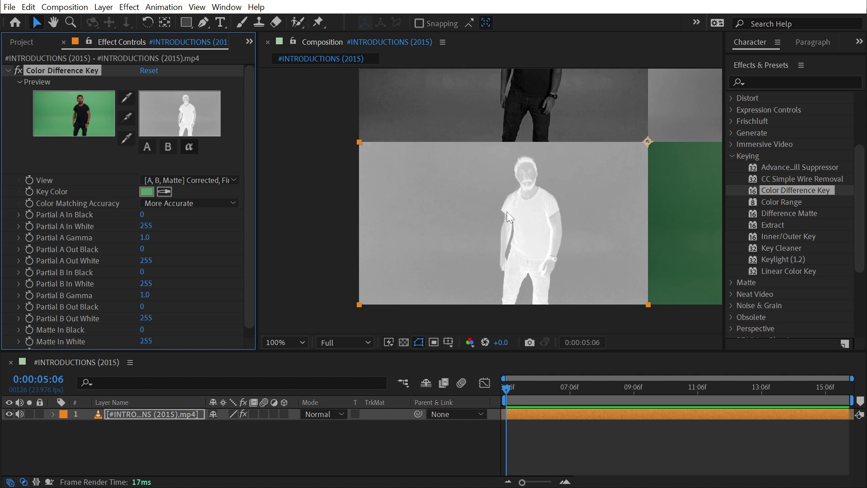
{"action": "scroll", "coordinate": [130, 333], "scroll_direction": "down", "scroll_amount": 1}
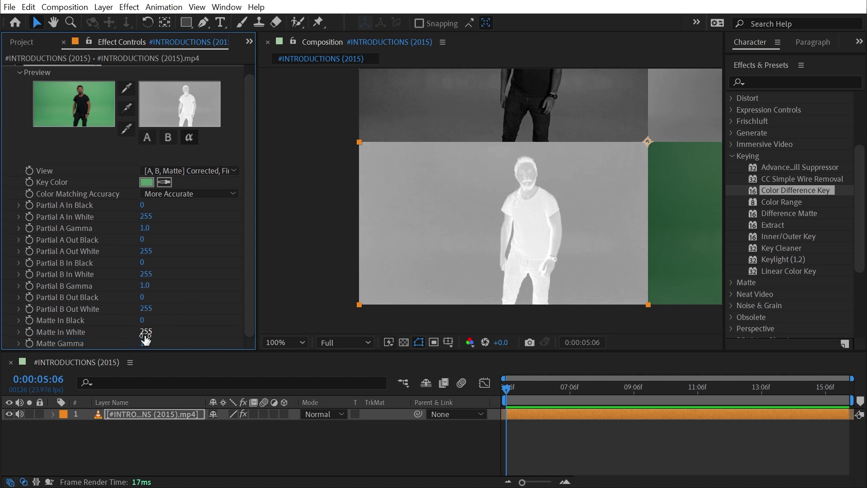
{"action": "left_click", "coordinate": [127, 110]}
{"action": "left_click", "coordinate": [456, 250]}
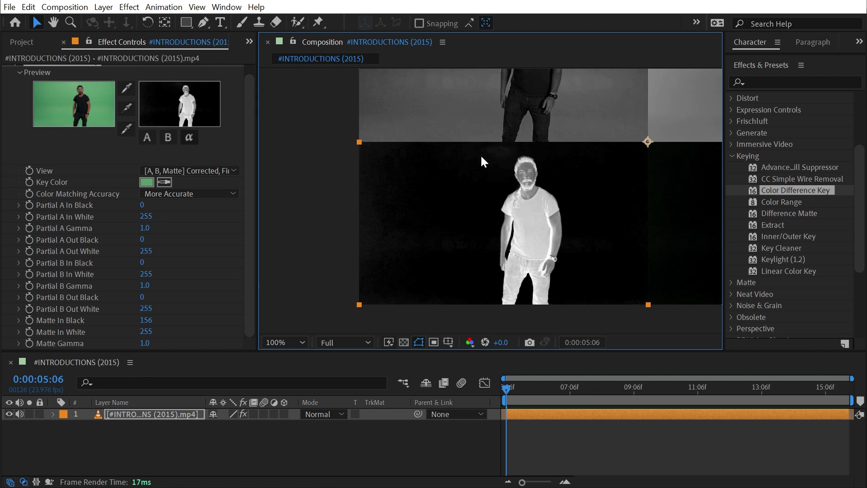
{"action": "key", "text": "period"}
Resample the background with the Black eyedropper, raising Matte In Black to 163.
{"action": "scroll", "coordinate": [534, 99], "scroll_direction": "down", "scroll_amount": 2}
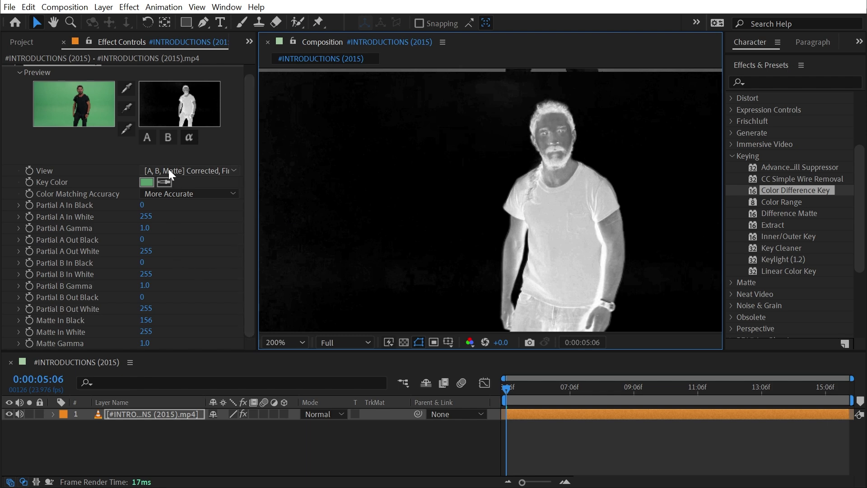
{"action": "left_click", "coordinate": [130, 110]}
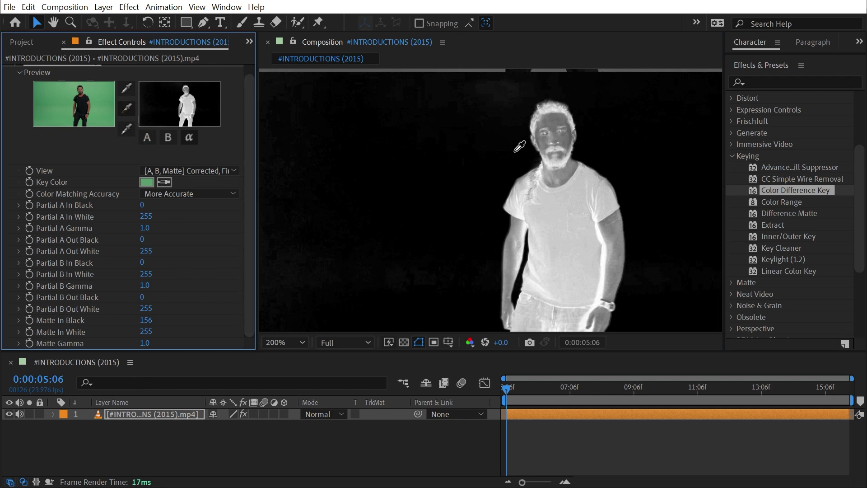
{"action": "left_click", "coordinate": [497, 97]}
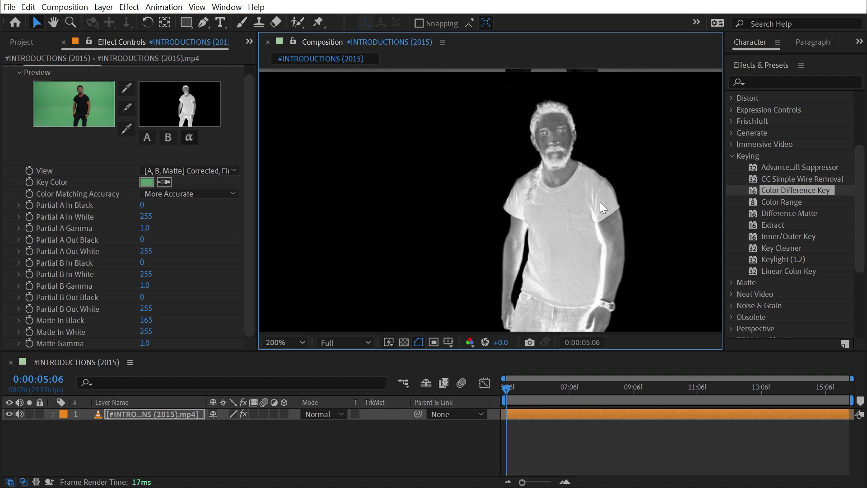
{"action": "key", "text": "h"}
{"action": "left_click_drag", "start_coordinate": [687, 300], "coordinate": [621, 269]}
{"action": "key", "text": "v"}
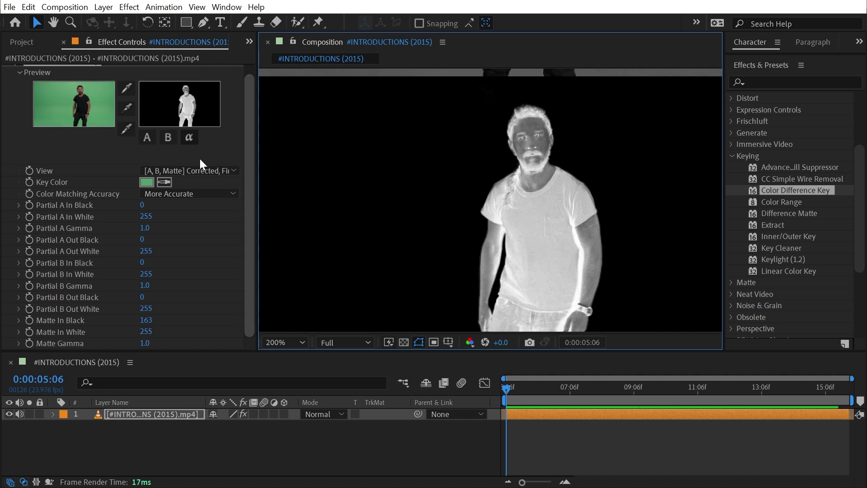
Sample the forehead and head with the White eyedropper, setting Matte In White to 190.
{"action": "left_click", "coordinate": [130, 131]}
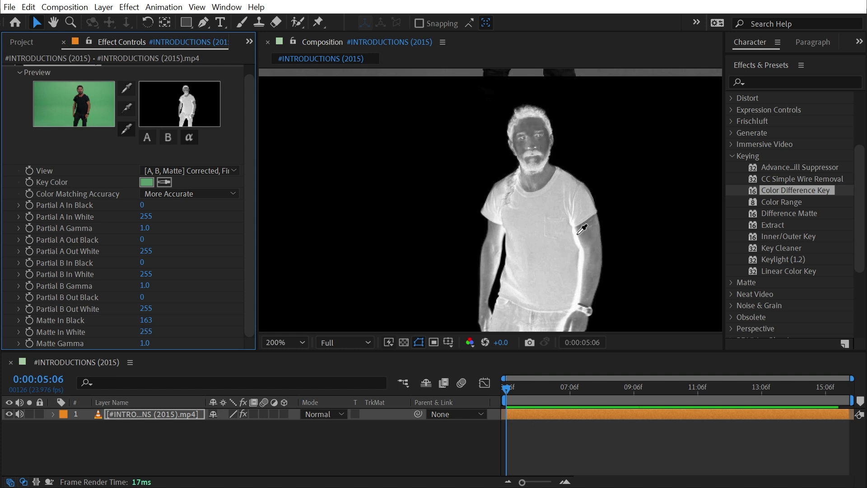
{"action": "left_click", "coordinate": [532, 124]}
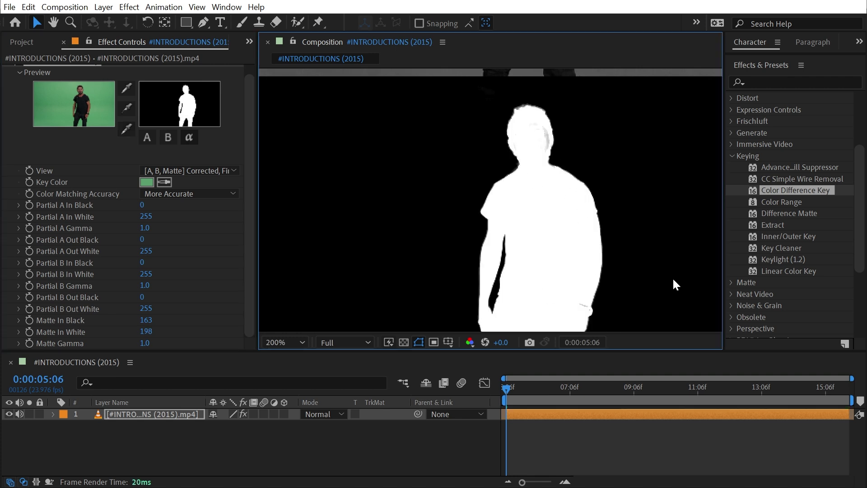
{"action": "left_click", "coordinate": [127, 129]}
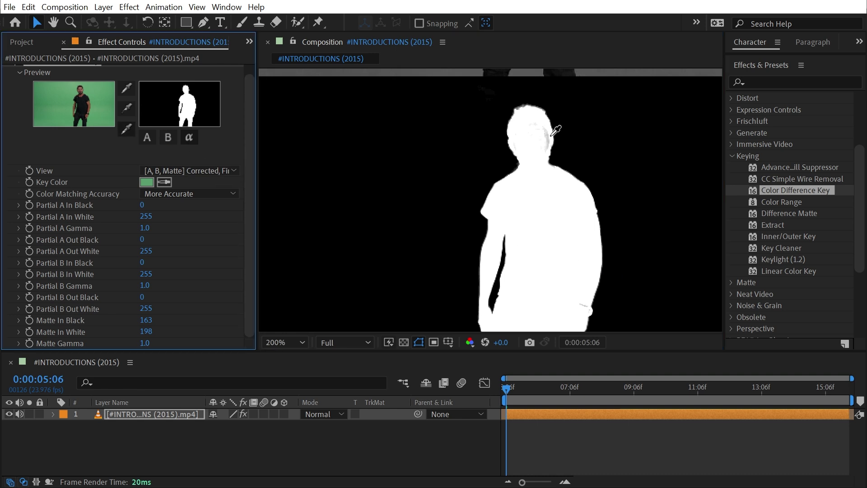
{"action": "left_click", "coordinate": [550, 136]}
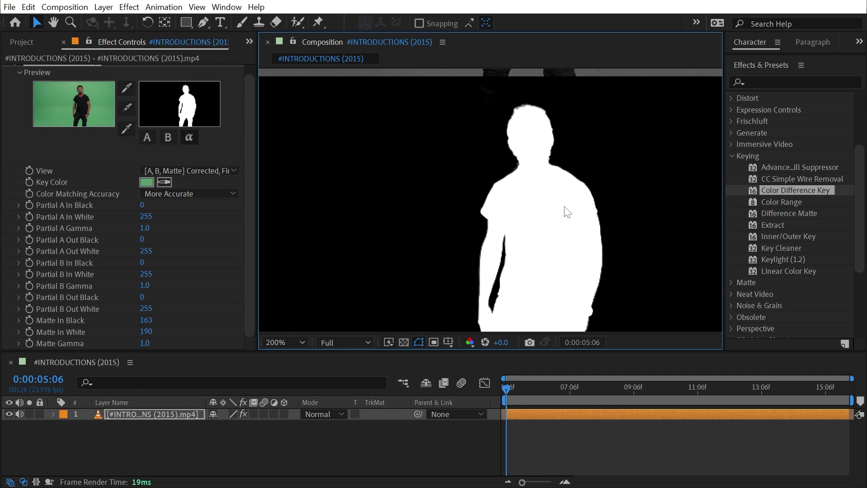
{"action": "key", "text": "h"}
{"action": "left_click_drag", "start_coordinate": [581, 228], "coordinate": [283, 261]}
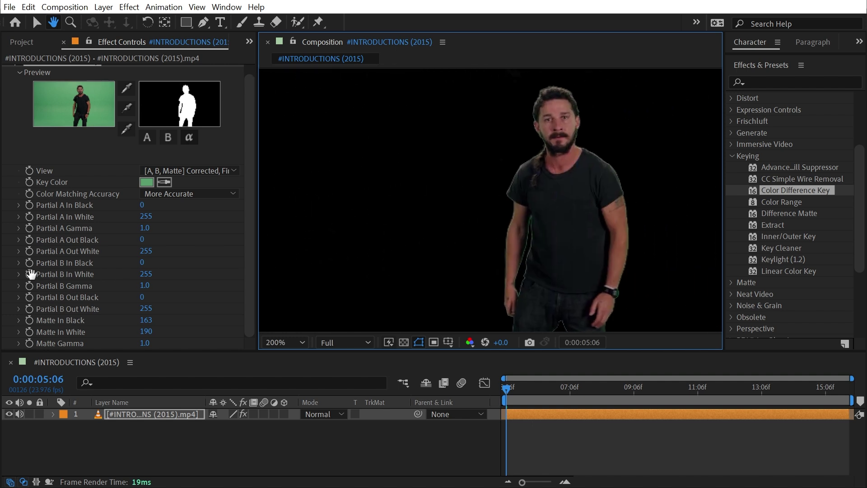
Show the B partial matte and sample the background as its black point.
{"action": "left_click_drag", "start_coordinate": [30, 274], "coordinate": [381, 273]}
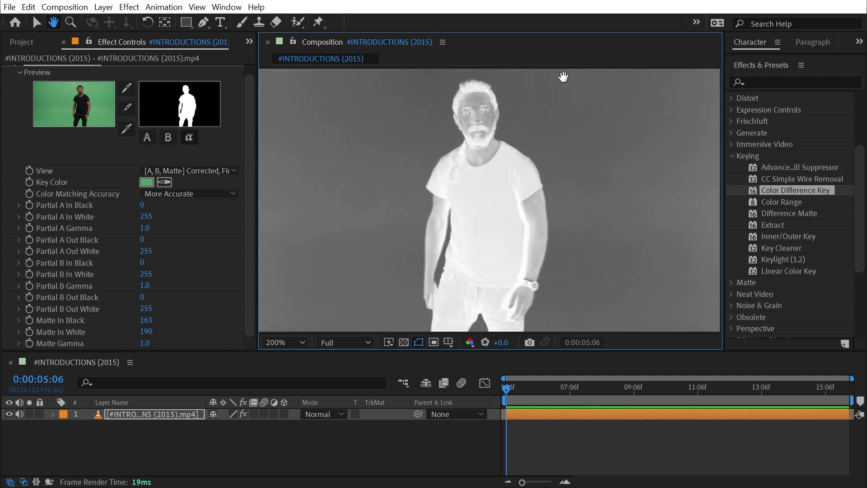
{"action": "key", "text": "v"}
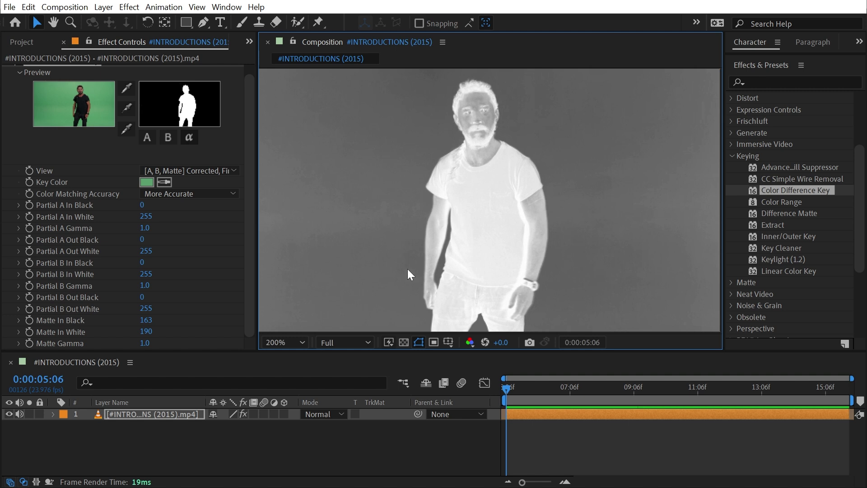
{"action": "key", "text": "h"}
{"action": "left_click_drag", "start_coordinate": [326, 259], "coordinate": [474, 263]}
{"action": "key", "text": "v"}
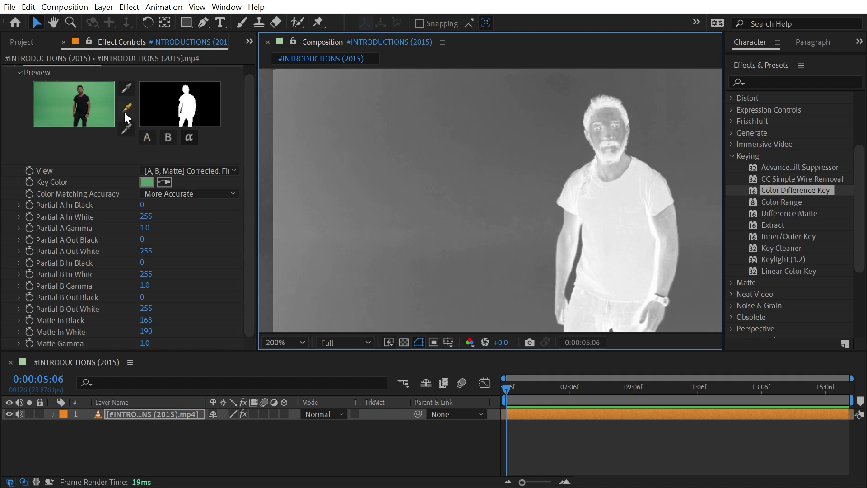
{"action": "left_click", "coordinate": [168, 137]}
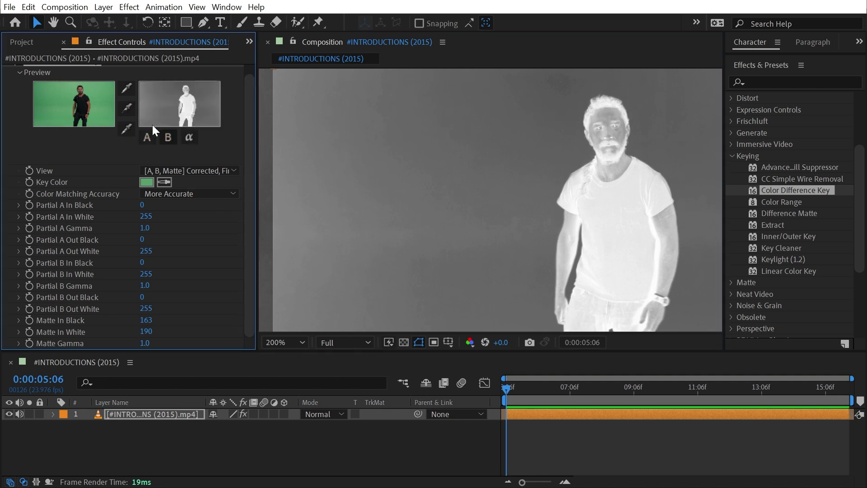
{"action": "left_click", "coordinate": [126, 107]}
{"action": "left_click", "coordinate": [286, 229]}
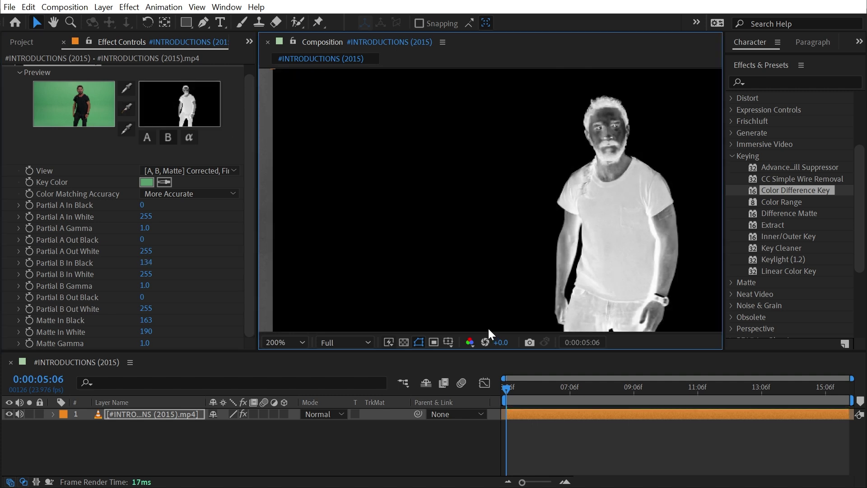
Sample the hair as the B white point, then fine-tune Partial B In Black/In White to 136/149.
{"action": "key", "text": "h"}
{"action": "left_click_drag", "start_coordinate": [581, 132], "coordinate": [397, 110]}
{"action": "key", "text": "v"}
{"action": "left_click", "coordinate": [127, 129]}
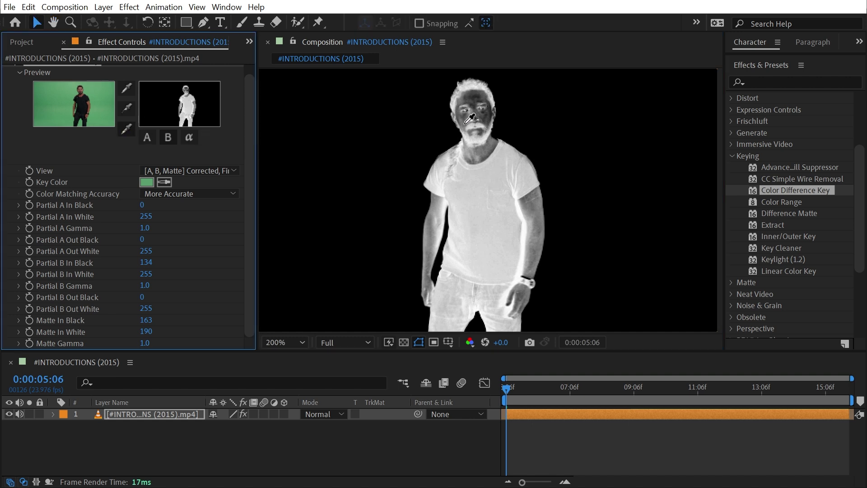
{"action": "left_click", "coordinate": [475, 98]}
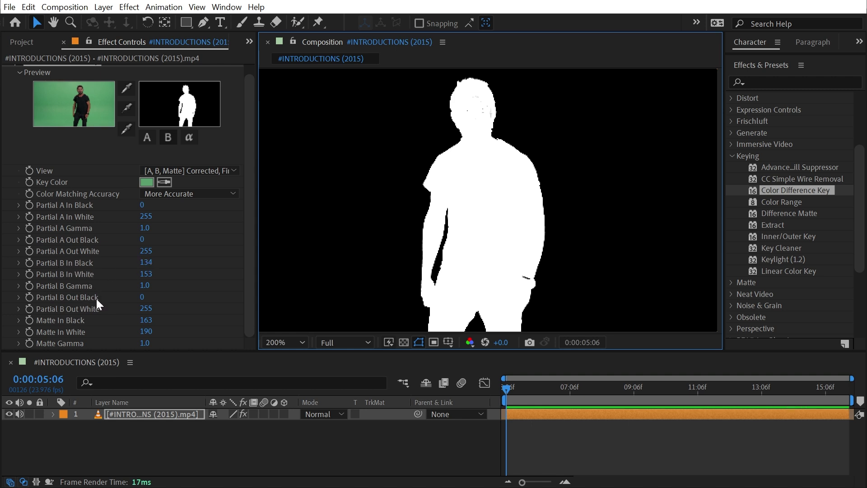
{"action": "mouse_move", "coordinate": [146, 263]}
{"action": "left_mouse_down"}
{"action": "mouse_move", "coordinate": [2, 267]}
{"action": "mouse_move", "coordinate": [161, 265]}
{"action": "left_mouse_up"}
{"action": "mouse_move", "coordinate": [145, 275]}
{"action": "left_mouse_down"}
{"action": "mouse_move", "coordinate": [156, 275]}
{"action": "mouse_move", "coordinate": [143, 273]}
{"action": "left_mouse_up"}
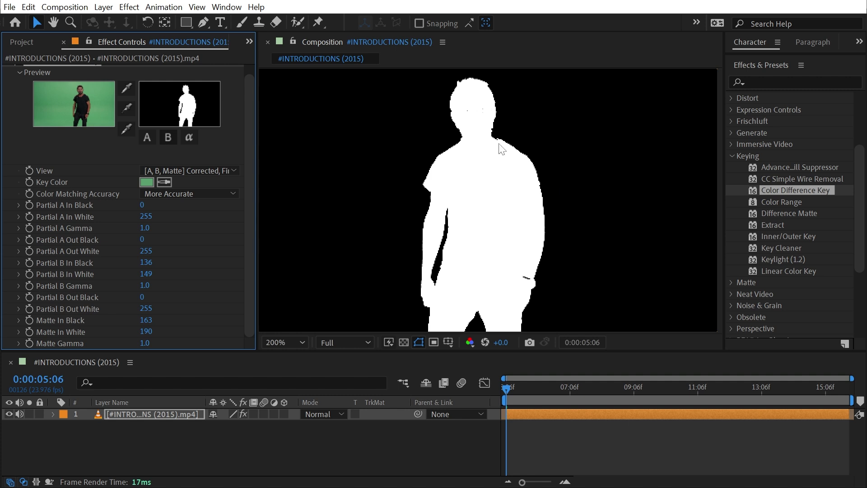
Show the A partial matte and sample the background, setting Partial A In Black to 117.
{"action": "scroll", "coordinate": [501, 149], "scroll_direction": "down", "scroll_amount": 2}
{"action": "key", "text": "h"}
{"action": "left_click_drag", "start_coordinate": [433, 139], "coordinate": [444, 170]}
{"action": "key", "text": "v"}
{"action": "scroll", "coordinate": [468, 177], "scroll_direction": "up", "scroll_amount": 2}
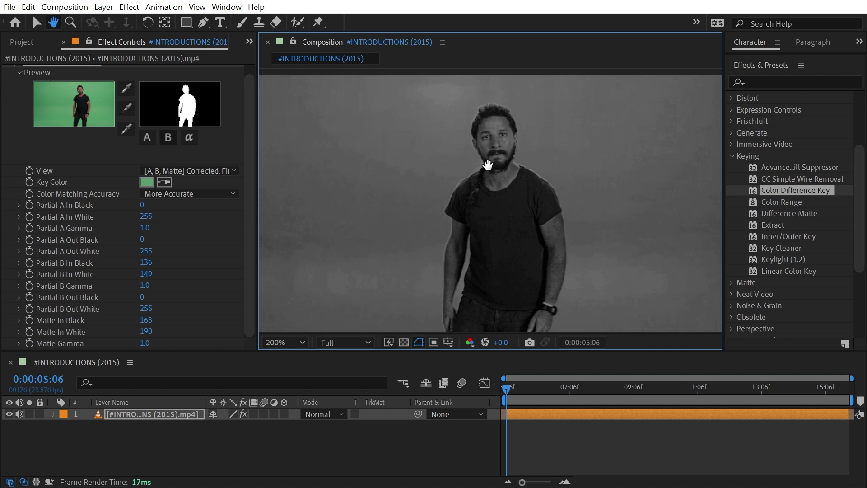
{"action": "left_click", "coordinate": [147, 138]}
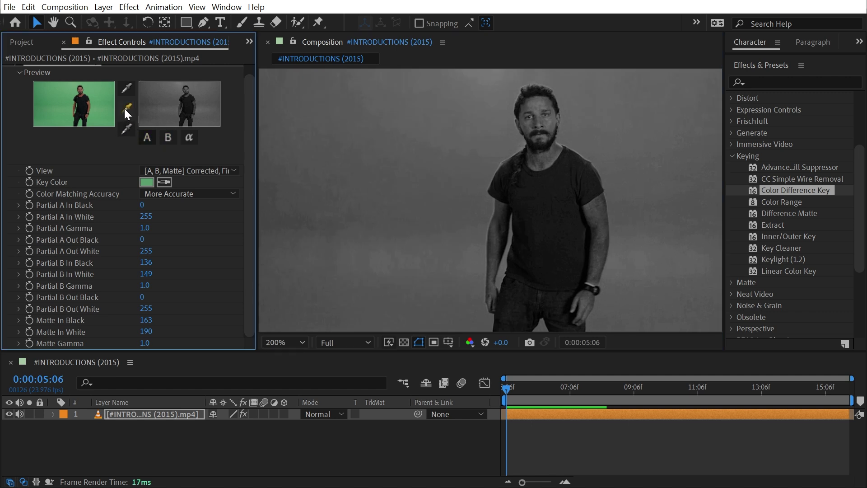
{"action": "left_click", "coordinate": [126, 108]}
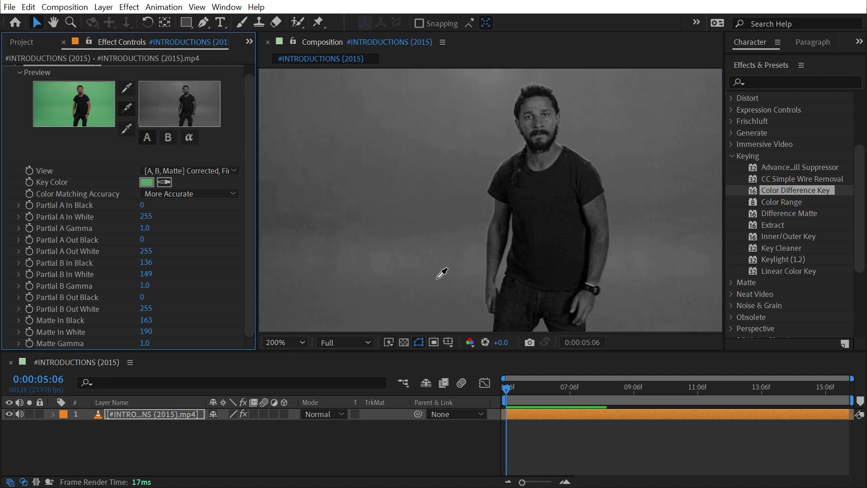
{"action": "left_click", "coordinate": [494, 75]}
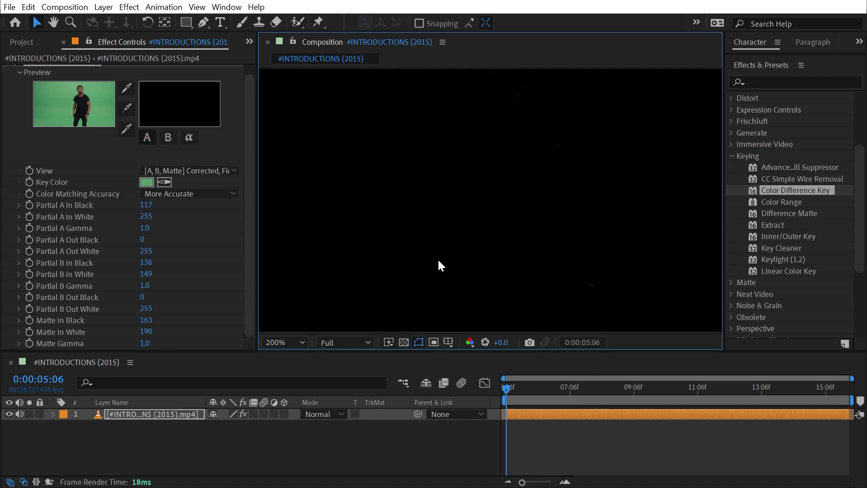
Undo the last change and reframe the view to show all four matte quadrants.
{"action": "scroll", "coordinate": [482, 266], "scroll_direction": "down", "scroll_amount": 1}
{"action": "key", "text": "h"}
{"action": "left_click_drag", "start_coordinate": [600, 265], "coordinate": [413, 163]}
{"action": "key", "text": "v"}
{"action": "scroll", "coordinate": [506, 193], "scroll_direction": "up", "scroll_amount": 1}
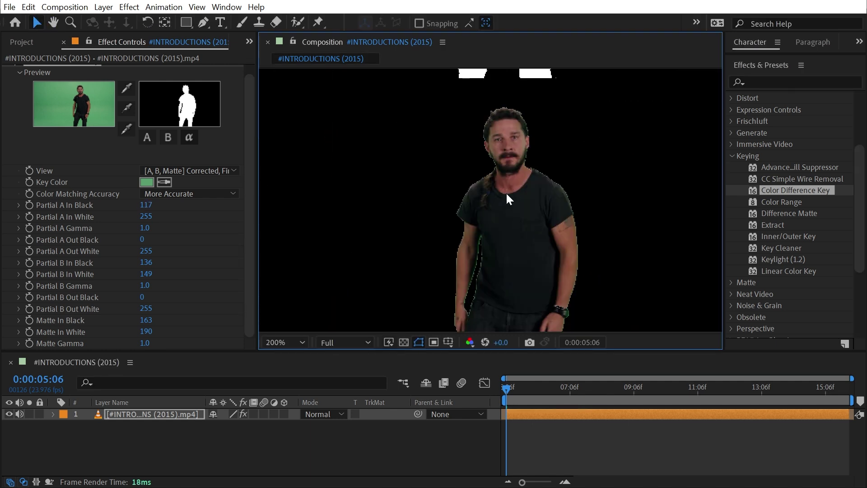
{"action": "key", "text": "ctrl+z"}
{"action": "scroll", "coordinate": [530, 186], "scroll_direction": "down", "scroll_amount": 1}
{"action": "key", "text": "h"}
{"action": "left_click_drag", "start_coordinate": [469, 168], "coordinate": [689, 270]}
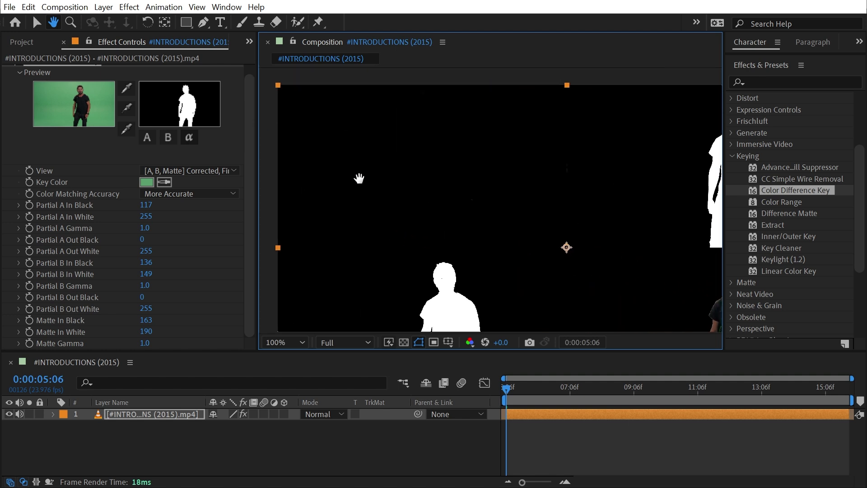
Lower Partial A In Black to 54 to soften the A matte.
{"action": "key", "text": "v"}
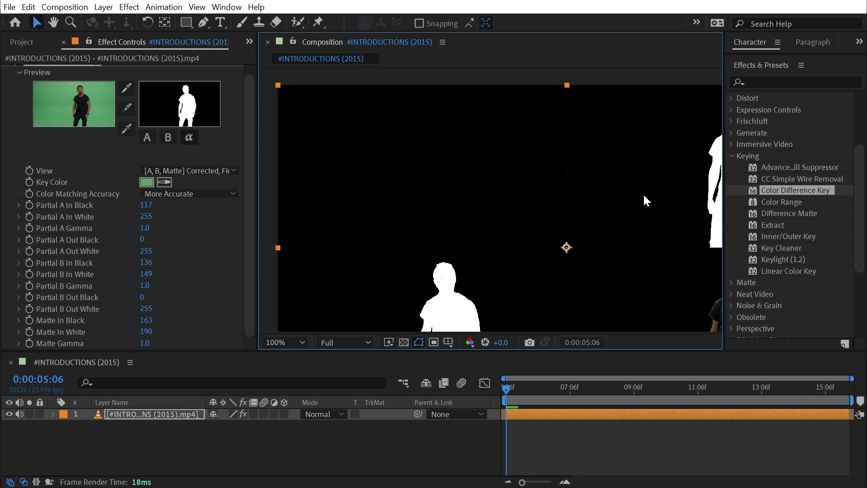
{"action": "key", "text": "h"}
{"action": "left_click_drag", "start_coordinate": [642, 207], "coordinate": [481, 141]}
{"action": "key", "text": "v"}
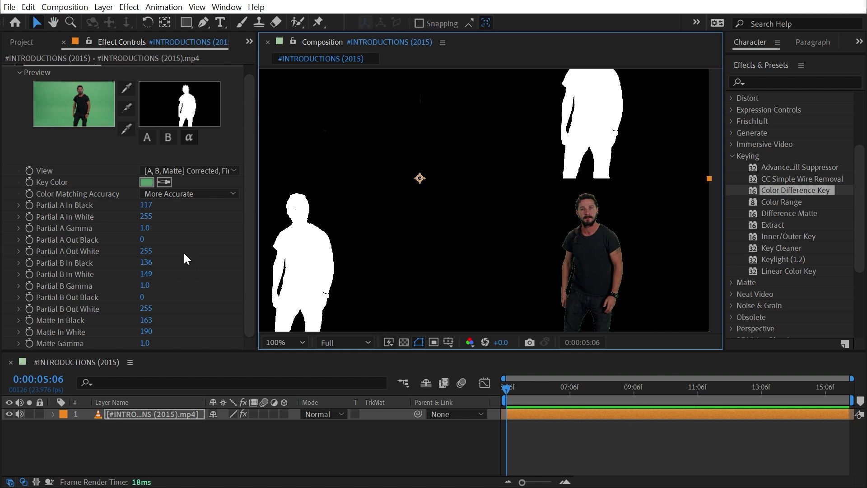
{"action": "left_click_drag", "start_coordinate": [146, 205], "coordinate": [145, 227]}
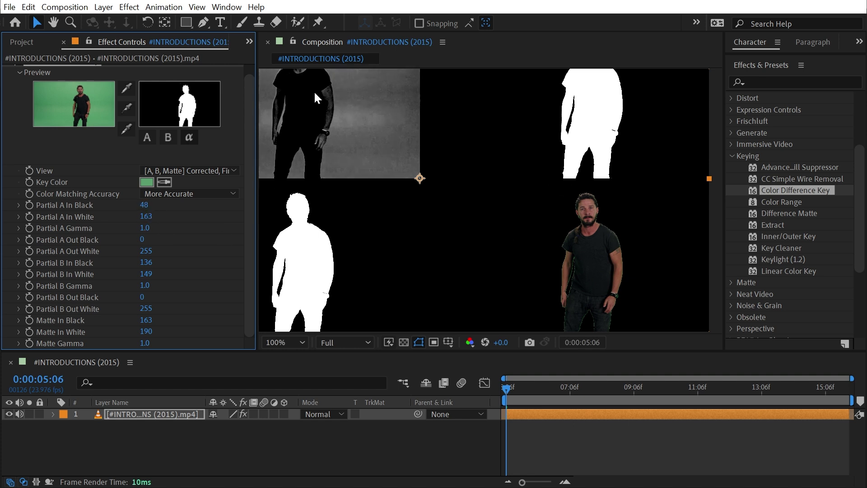
{"action": "left_click_drag", "start_coordinate": [525, 218], "coordinate": [563, 243]}
{"action": "mouse_move", "coordinate": [144, 204]}
{"action": "left_mouse_down"}
{"action": "mouse_move", "coordinate": [120, 206]}
{"action": "mouse_move", "coordinate": [136, 205]}
{"action": "mouse_move", "coordinate": [129, 219]}
{"action": "mouse_move", "coordinate": [158, 229]}
{"action": "mouse_move", "coordinate": [140, 229]}
{"action": "mouse_move", "coordinate": [149, 218]}
{"action": "mouse_move", "coordinate": [179, 219]}
{"action": "mouse_move", "coordinate": [135, 217]}
{"action": "mouse_move", "coordinate": [151, 206]}
{"action": "left_mouse_up"}
{"action": "key", "text": "h"}
{"action": "left_click_drag", "start_coordinate": [706, 245], "coordinate": [745, 255]}
Switch View to Final Output and zoom to 200% on the man's face.
{"action": "key", "text": "v"}
{"action": "left_click", "coordinate": [185, 170]}
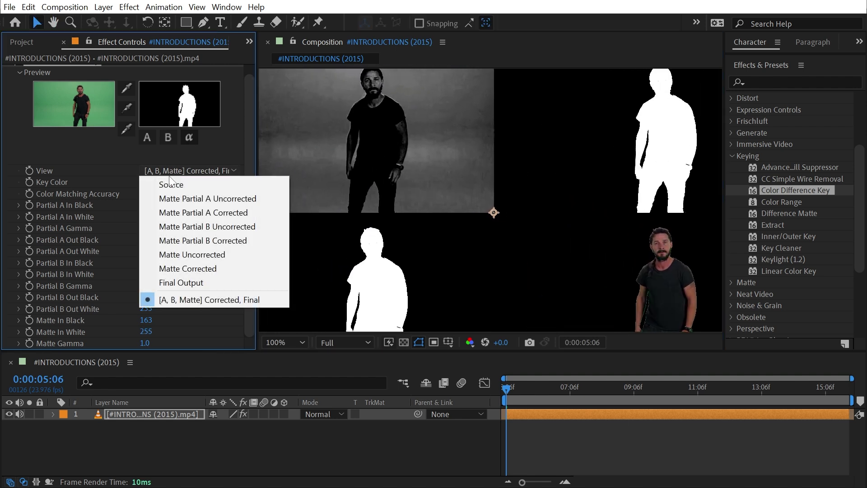
{"action": "left_click", "coordinate": [190, 278]}
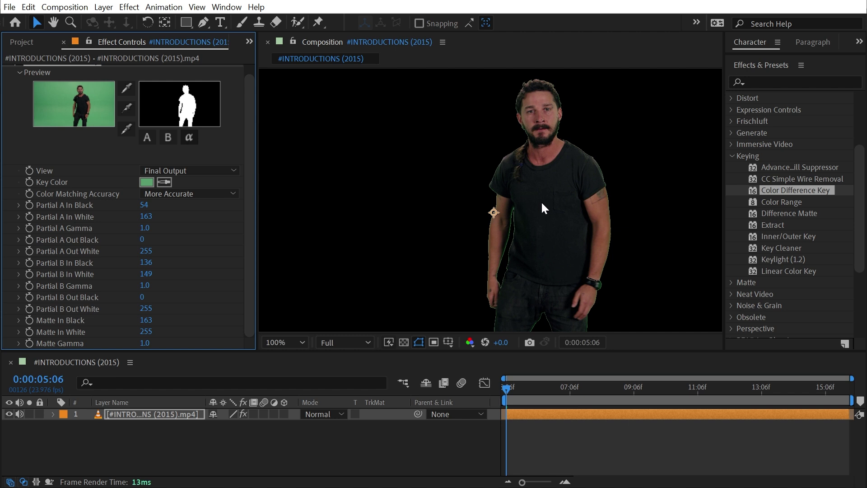
{"action": "key", "text": "period"}
{"action": "key", "text": "h"}
{"action": "left_click_drag", "start_coordinate": [554, 158], "coordinate": [522, 229]}
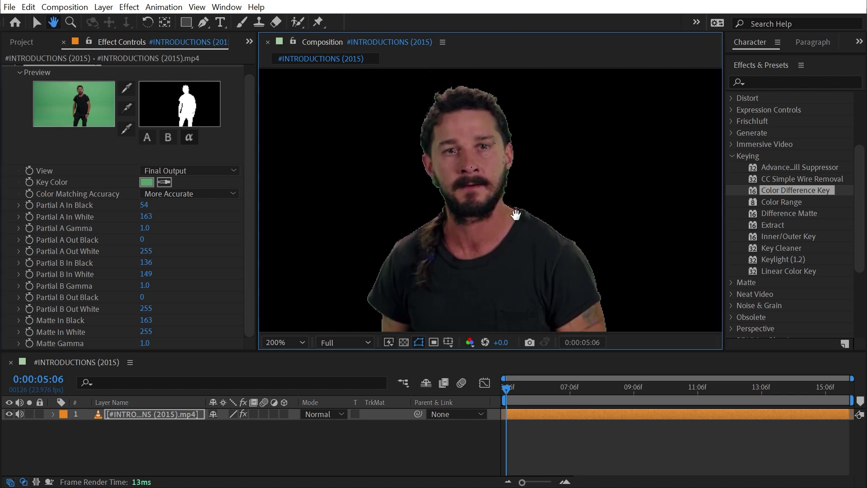
{"action": "key", "text": "v"}
Lower Partial B In Black to 87 and Partial B In White to 143 to clean the edges.
{"action": "left_click", "coordinate": [252, 222]}
{"action": "left_click_drag", "start_coordinate": [149, 262], "coordinate": [98, 261]}
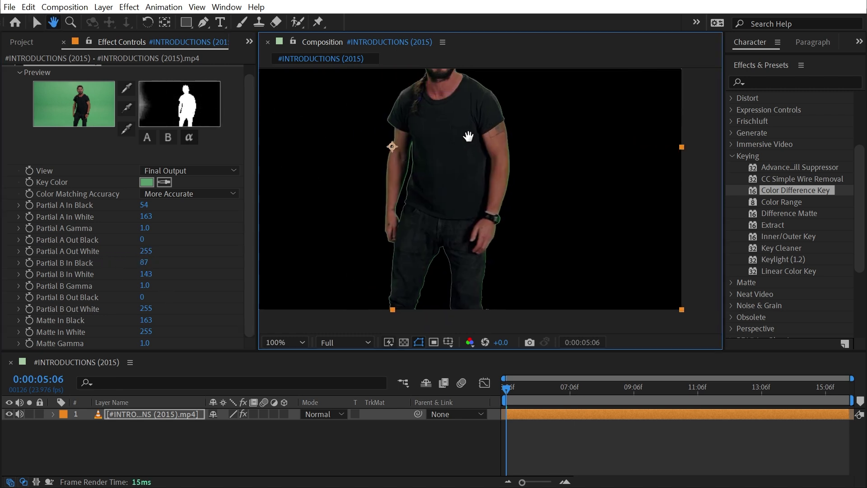
{"action": "left_click_drag", "start_coordinate": [470, 176], "coordinate": [561, 161]}
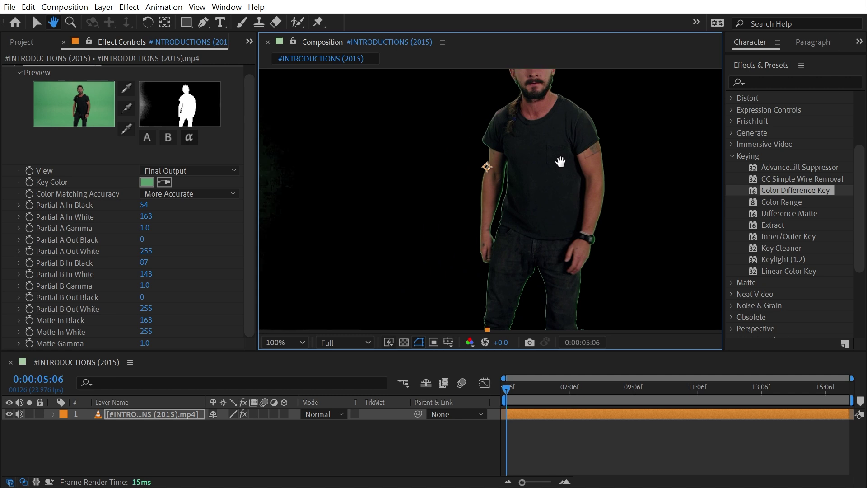
{"action": "key", "text": "v"}
{"action": "scroll", "coordinate": [557, 137], "scroll_direction": "up", "scroll_amount": 2}
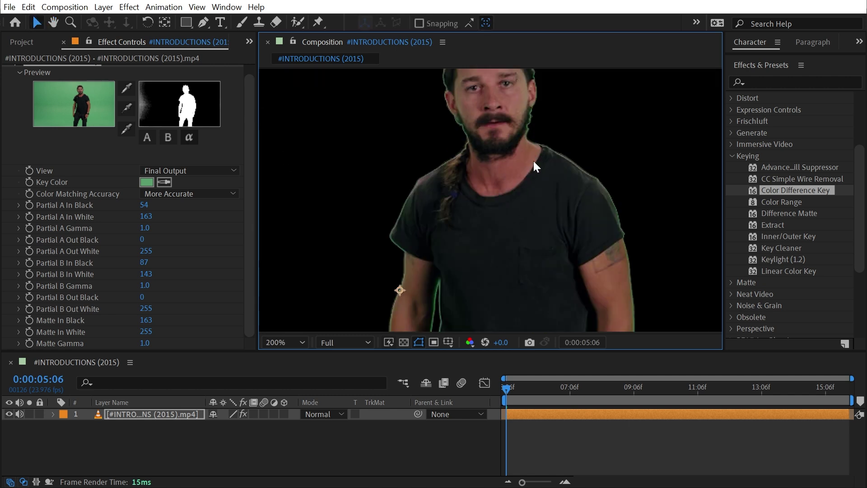
Apply Matte > Simple Choker to the keyed man and set Choke Matte to 1.20.
{"action": "left_click", "coordinate": [773, 86]}
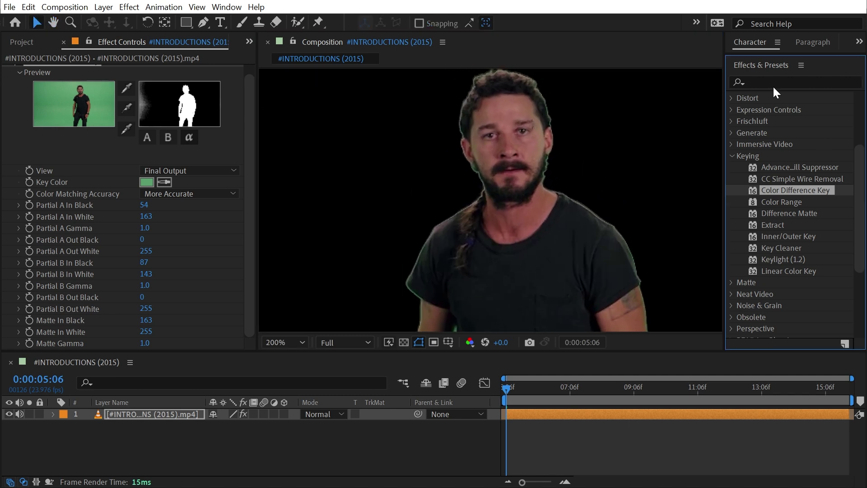
{"action": "left_click", "coordinate": [774, 81]}
{"action": "left_click", "coordinate": [732, 283]}
{"action": "scroll", "coordinate": [761, 278], "scroll_direction": "down", "scroll_amount": 2}
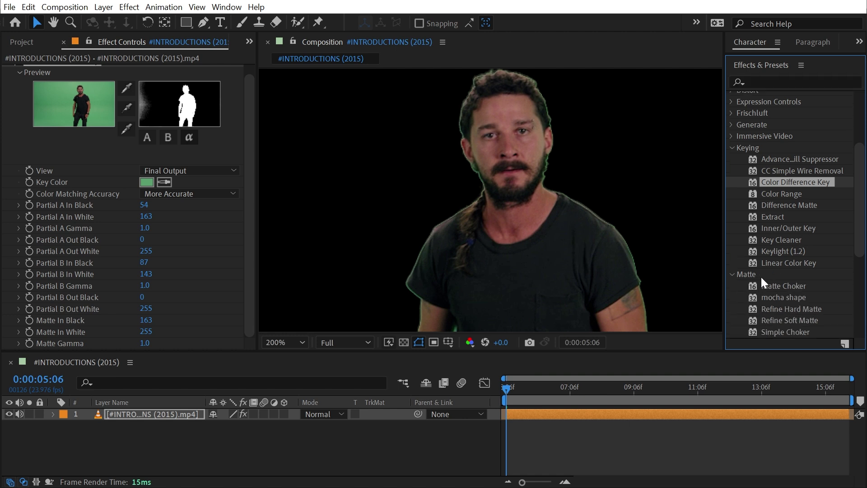
{"action": "left_click_drag", "start_coordinate": [788, 300], "coordinate": [217, 307]}
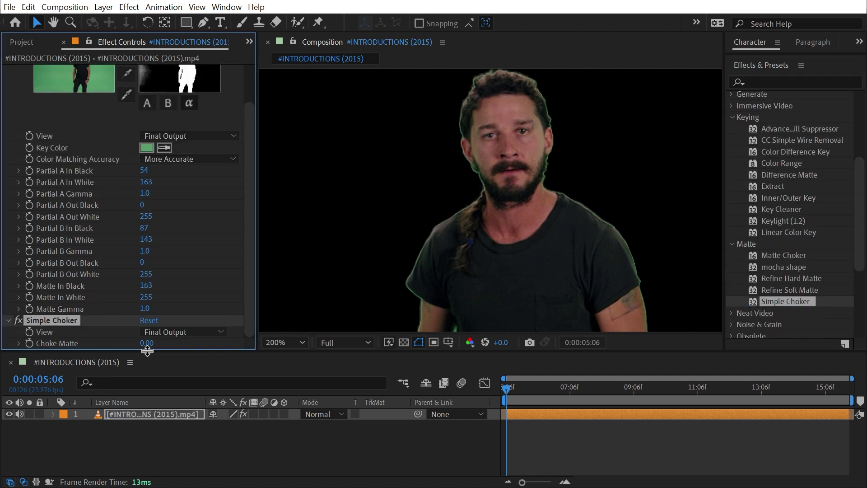
{"action": "mouse_move", "coordinate": [147, 343]}
{"action": "left_mouse_down"}
{"action": "mouse_move", "coordinate": [163, 345]}
{"action": "mouse_move", "coordinate": [155, 344]}
{"action": "left_mouse_up"}
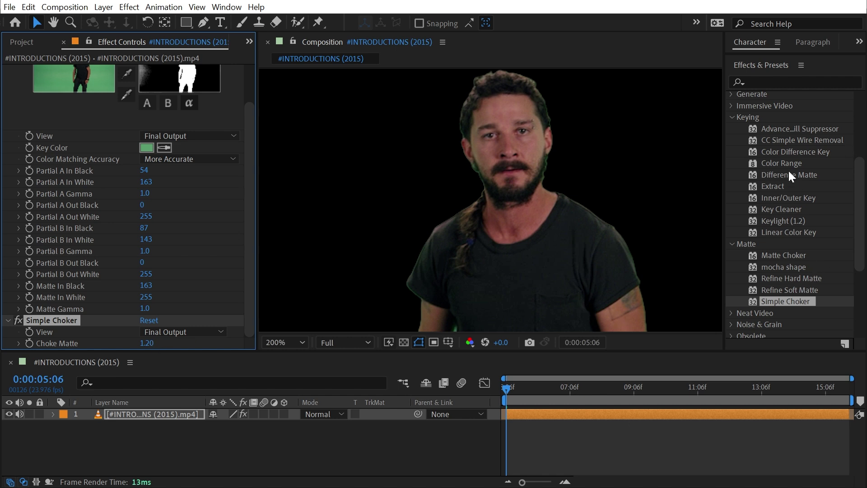
Add Keying > Advanced Spill Suppressor to the layer and check the man's head.
{"action": "left_click_drag", "start_coordinate": [799, 129], "coordinate": [95, 339]}
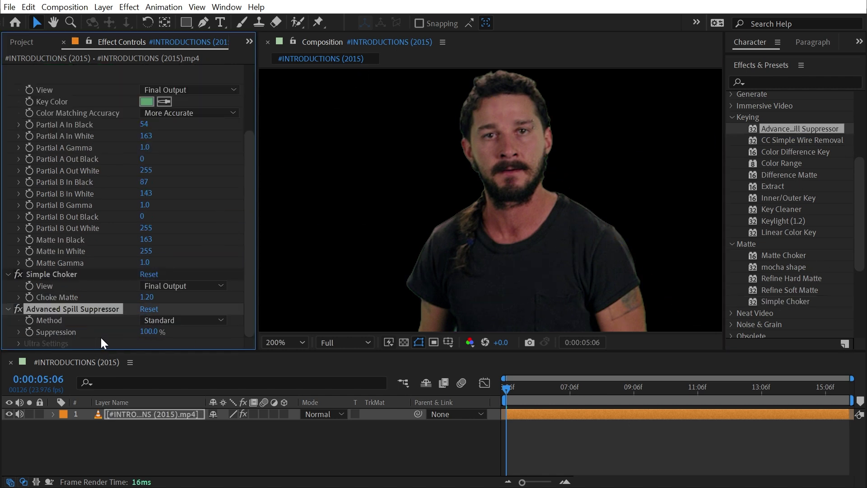
{"action": "scroll", "coordinate": [424, 267], "scroll_direction": "down", "scroll_amount": 3}
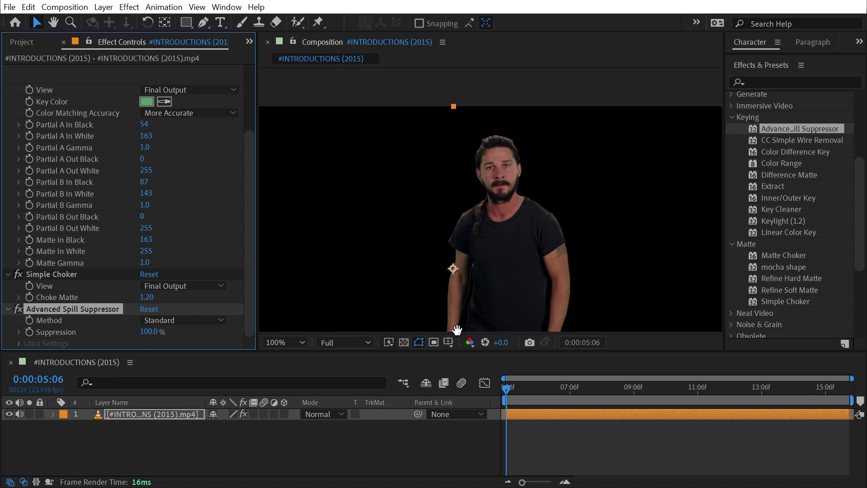
{"action": "scroll", "coordinate": [457, 330], "scroll_direction": "up", "scroll_amount": 2}
{"action": "left_click_drag", "start_coordinate": [460, 193], "coordinate": [458, 258]}
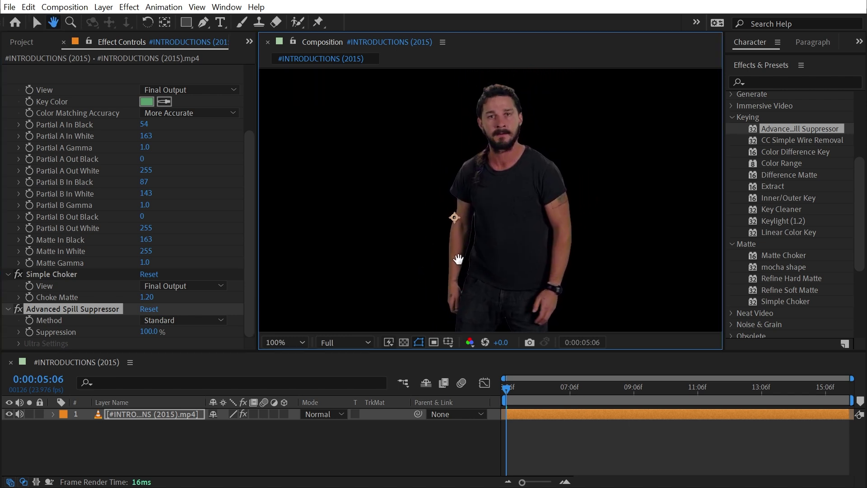
{"action": "key", "text": "v"}
{"action": "left_click_drag", "start_coordinate": [624, 387], "coordinate": [506, 396]}
{"action": "scroll", "coordinate": [81, 213], "scroll_direction": "up", "scroll_amount": 4}
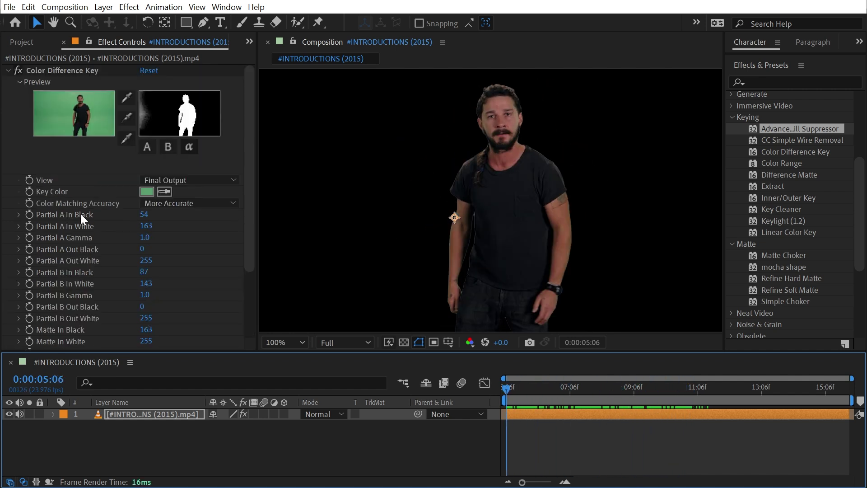